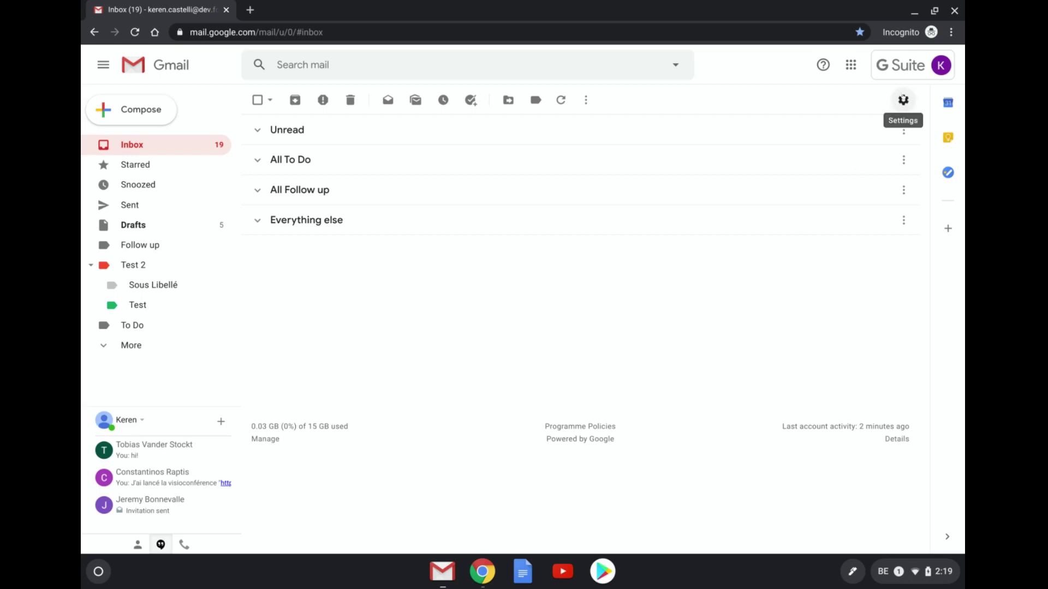
Open Gmail's full Settings page from the gear menu.
left_click(904, 99)
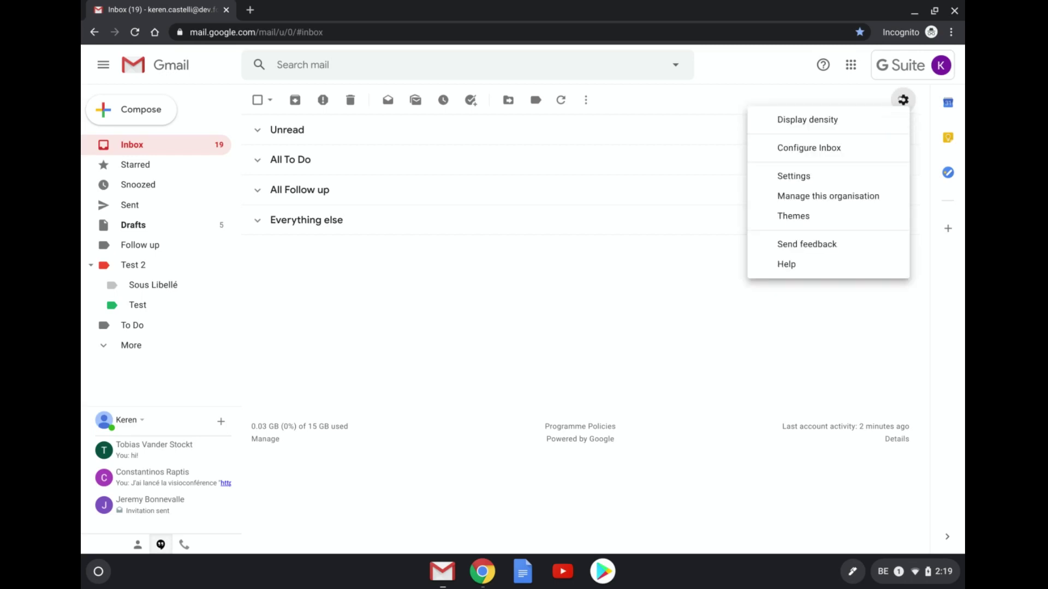
left_click(814, 175)
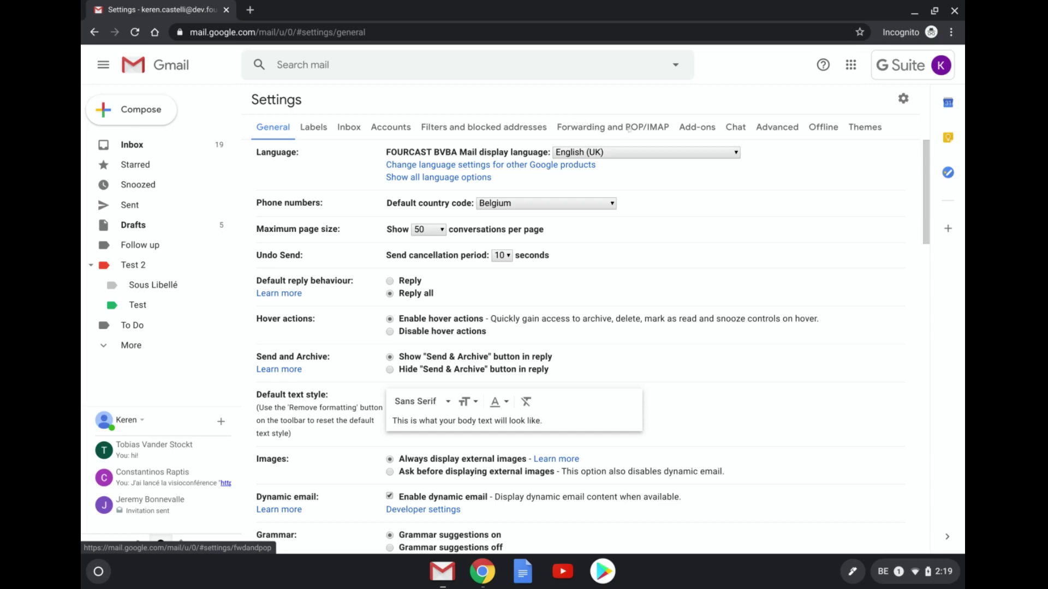
On Forwarding and POP/IMAP, add the colleague's company e-mail as a forwarding address.
left_click(630, 129)
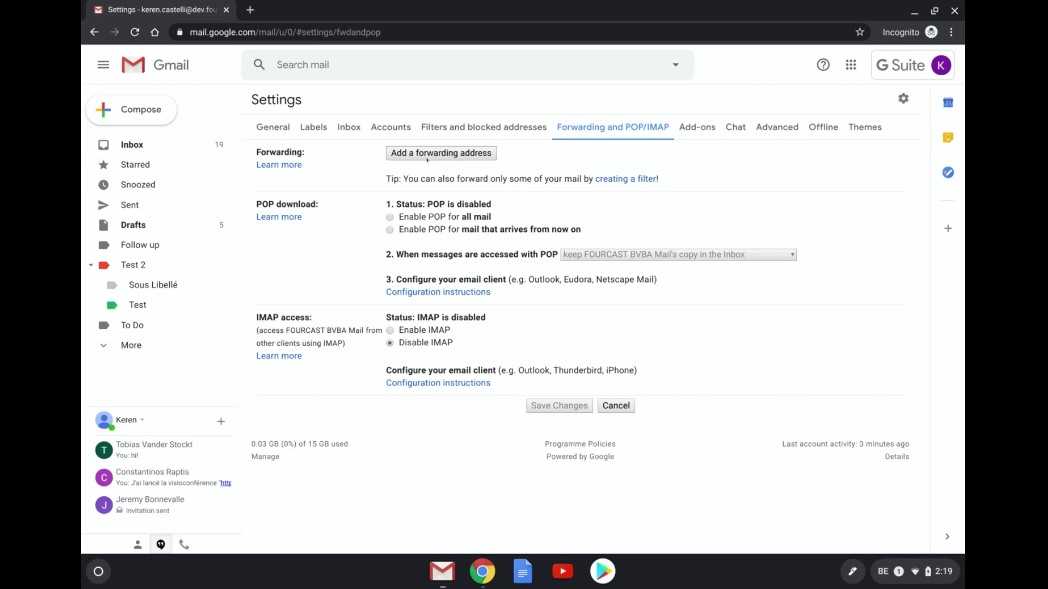
left_click(427, 155)
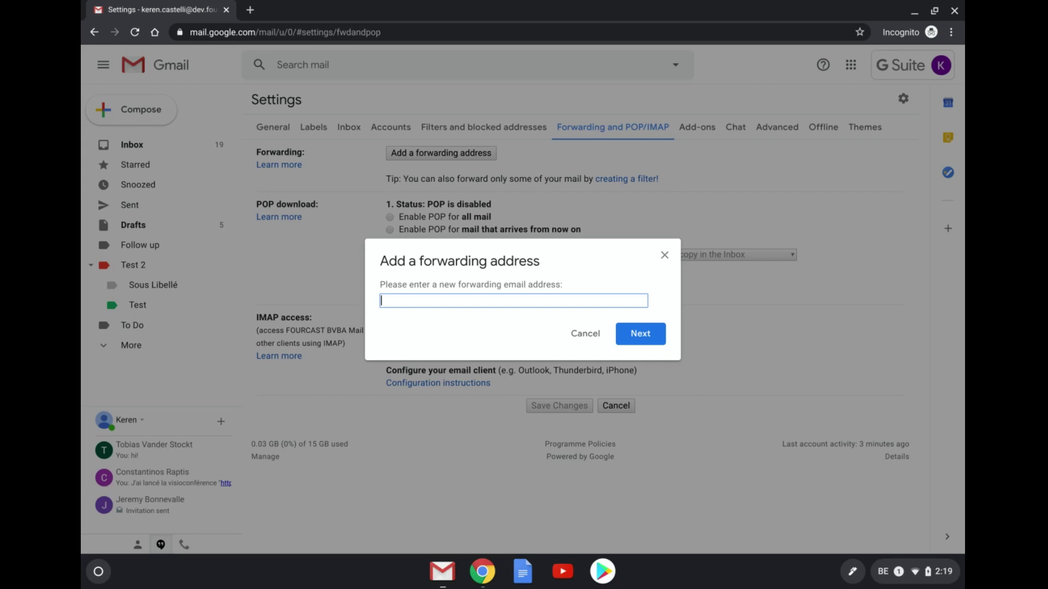
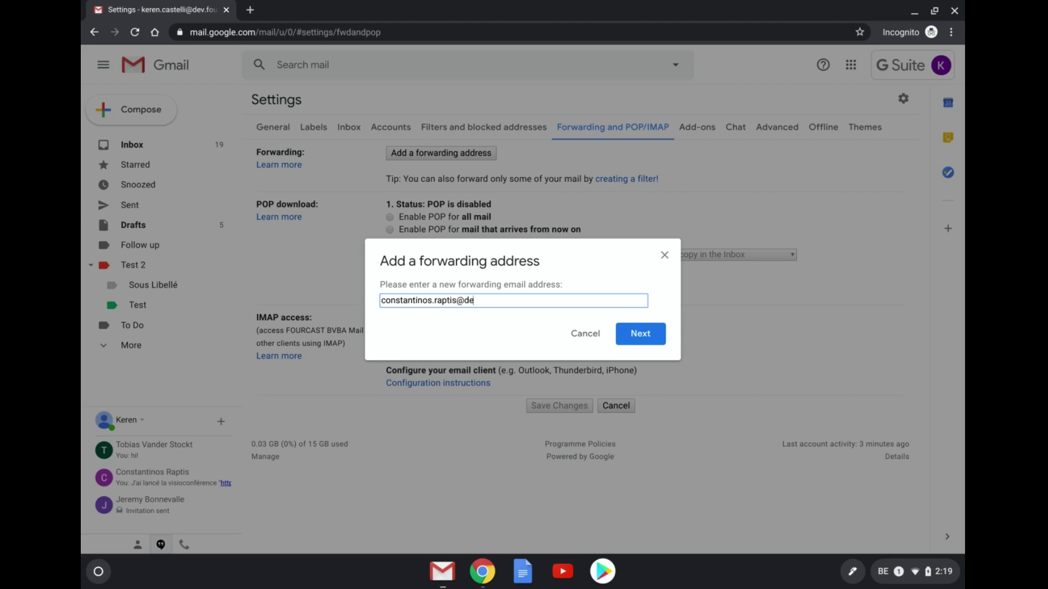
key("ctrl+shift+n")
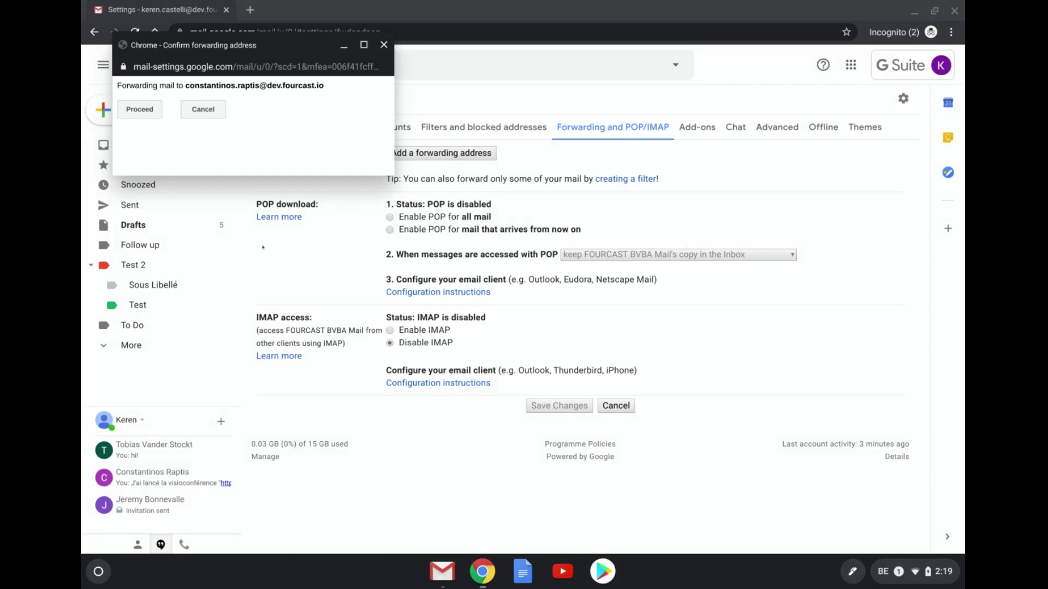
left_click(139, 109)
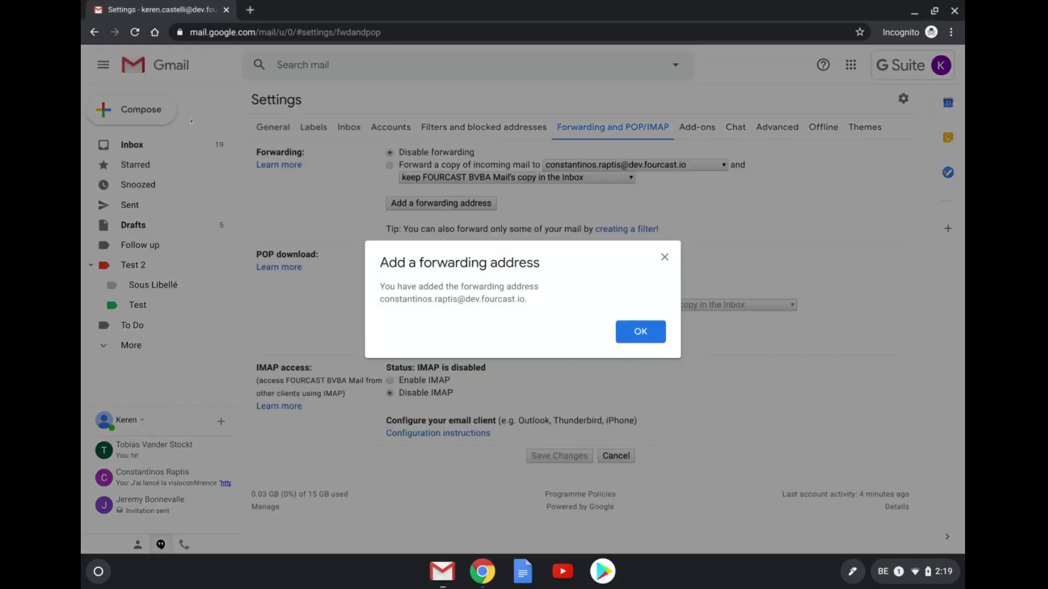
Turn on forwarding a copy of incoming mail, keeping Gmail's copy in the Inbox.
left_click(637, 332)
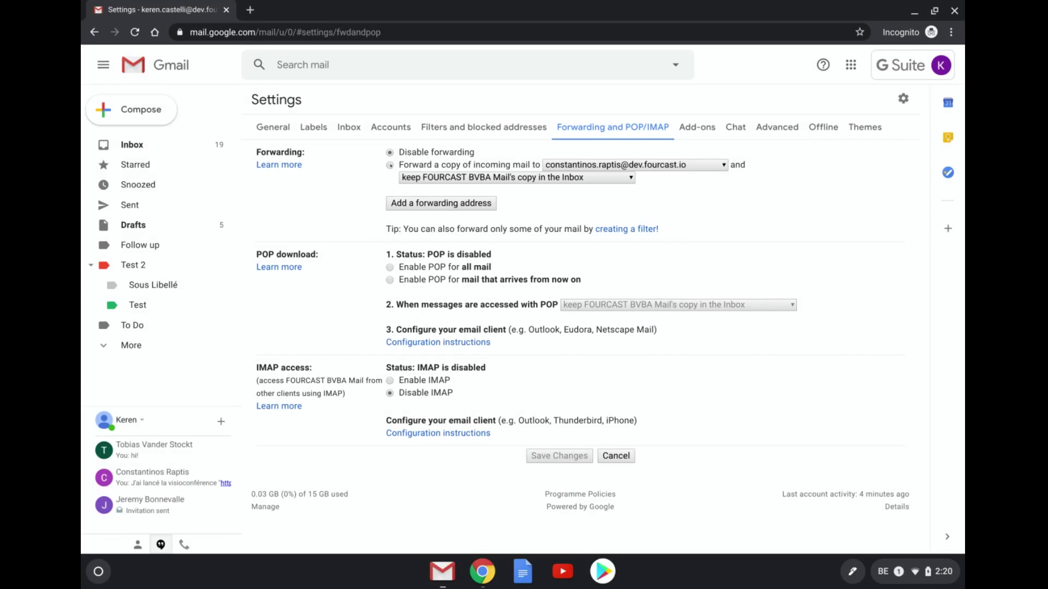
left_click(389, 165)
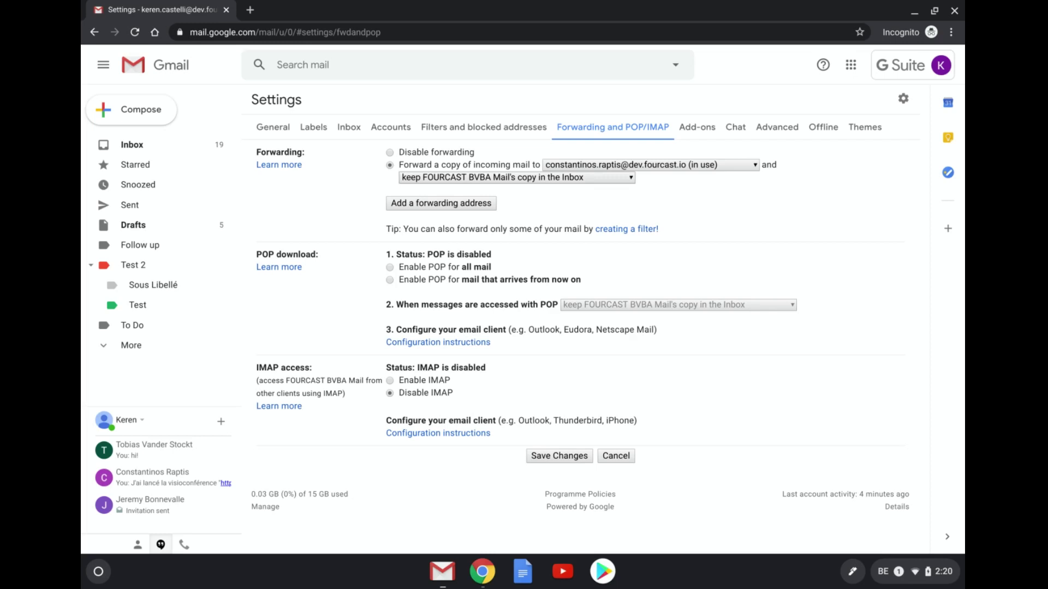
left_click(588, 178)
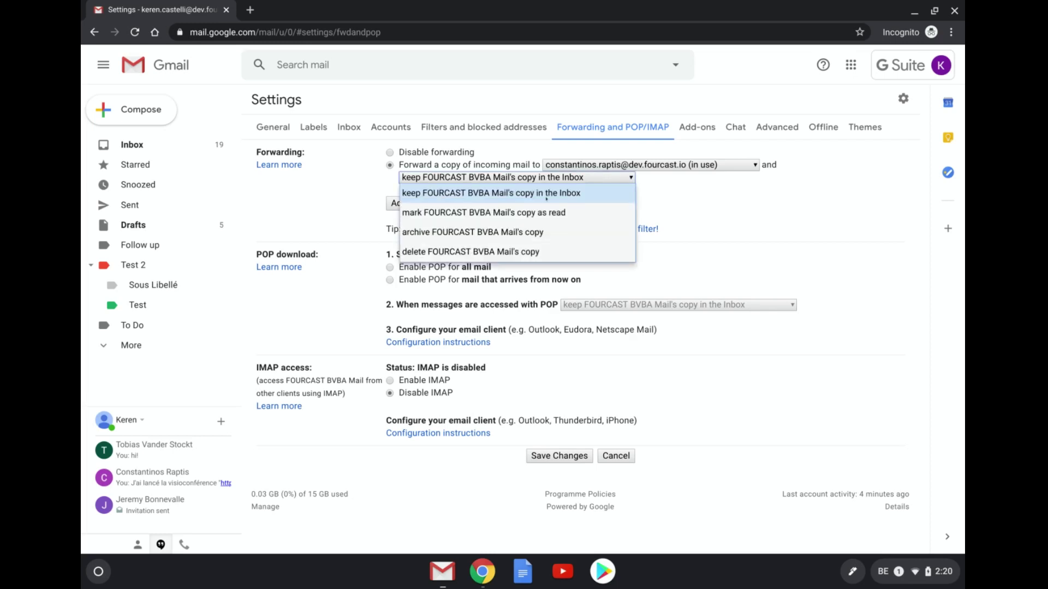
key("Down")
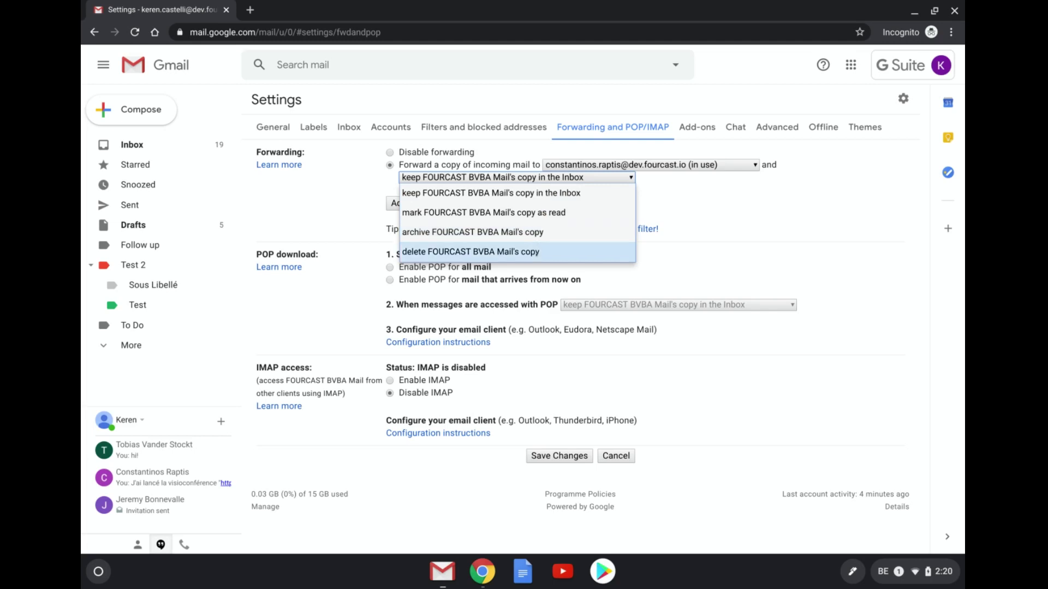
left_click(491, 193)
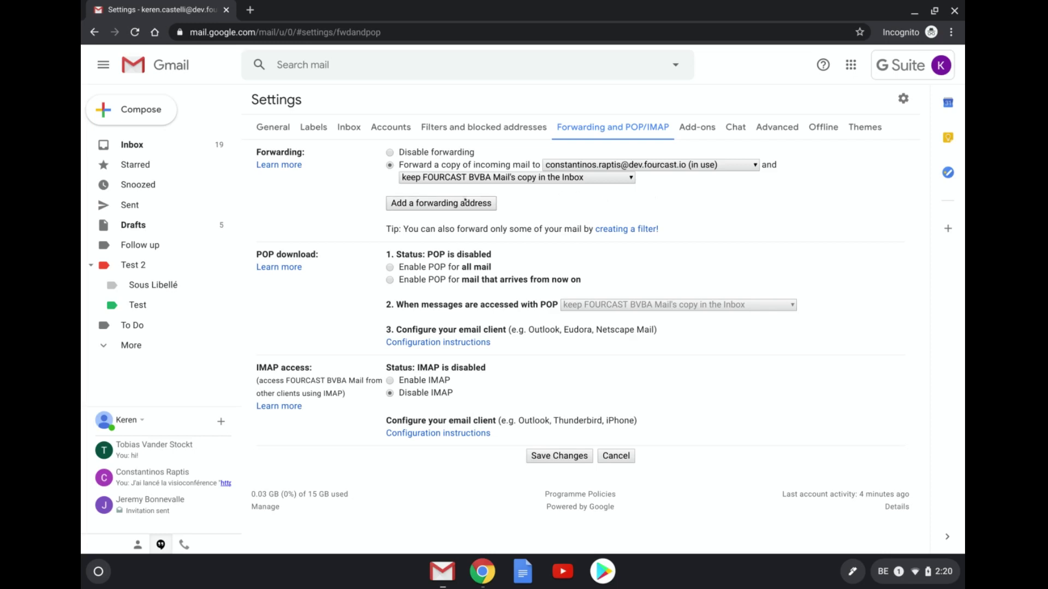
Add the personal e-mail as a second forwarding address and request its confirmation code.
left_click(466, 202)
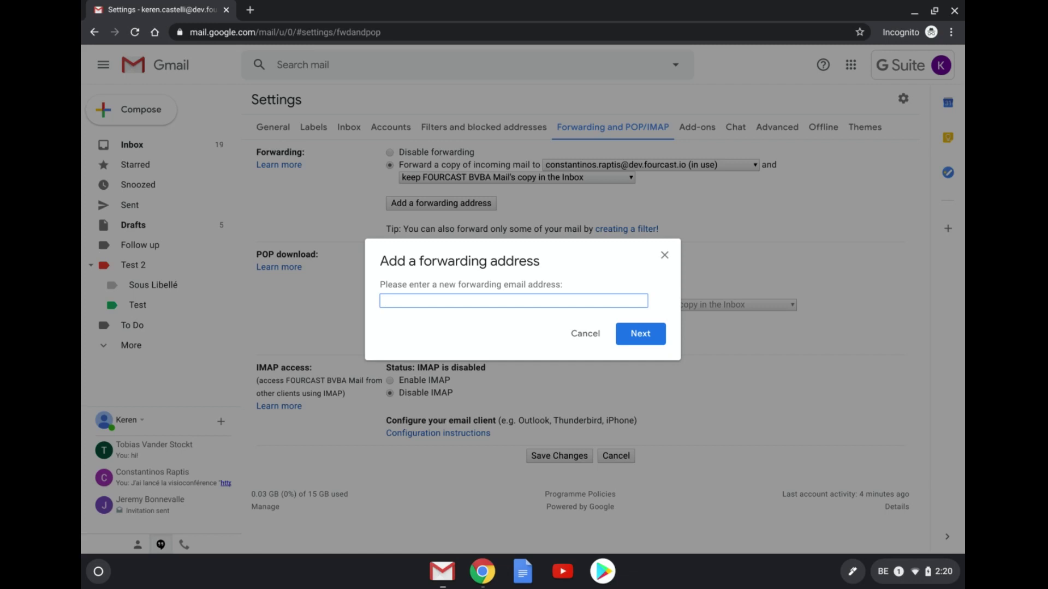
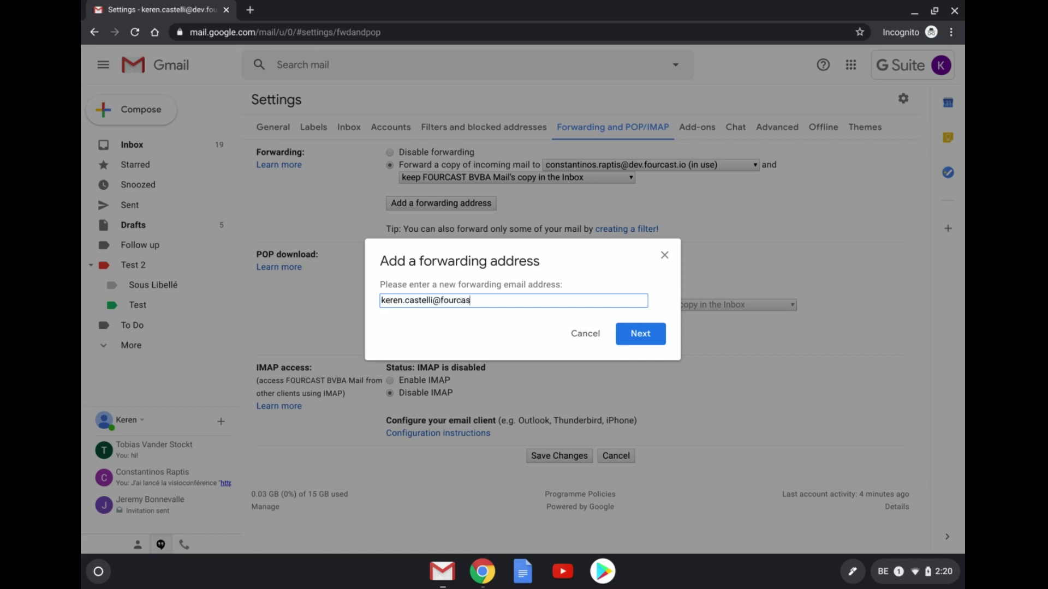
left_click(641, 333)
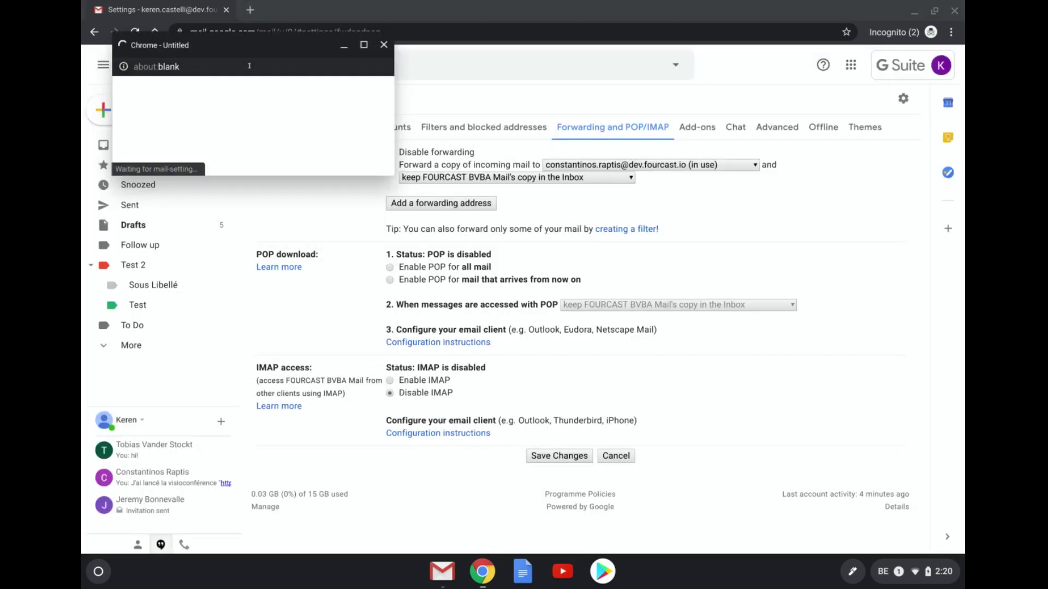
left_click(139, 110)
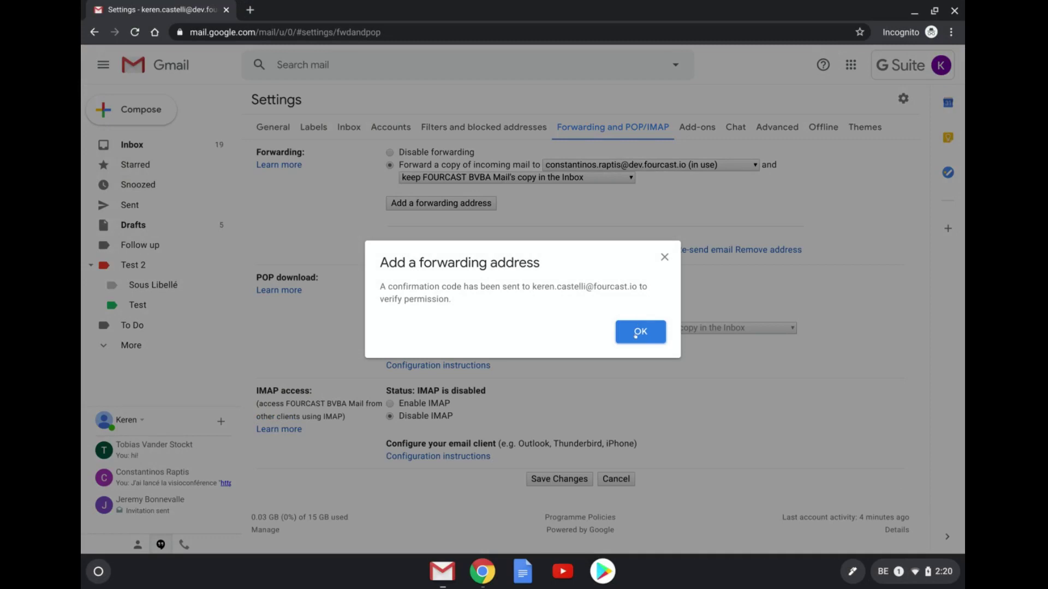
left_click(636, 334)
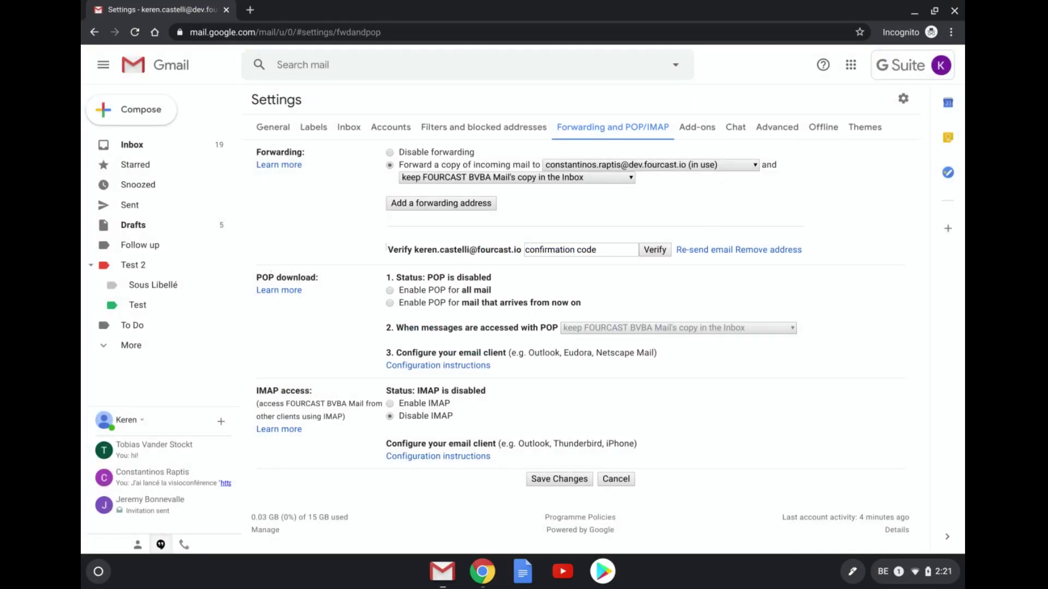
Paste the confirmation code to verify the personal address, then check the forwarding address list.
left_click_drag(386, 249, 514, 251)
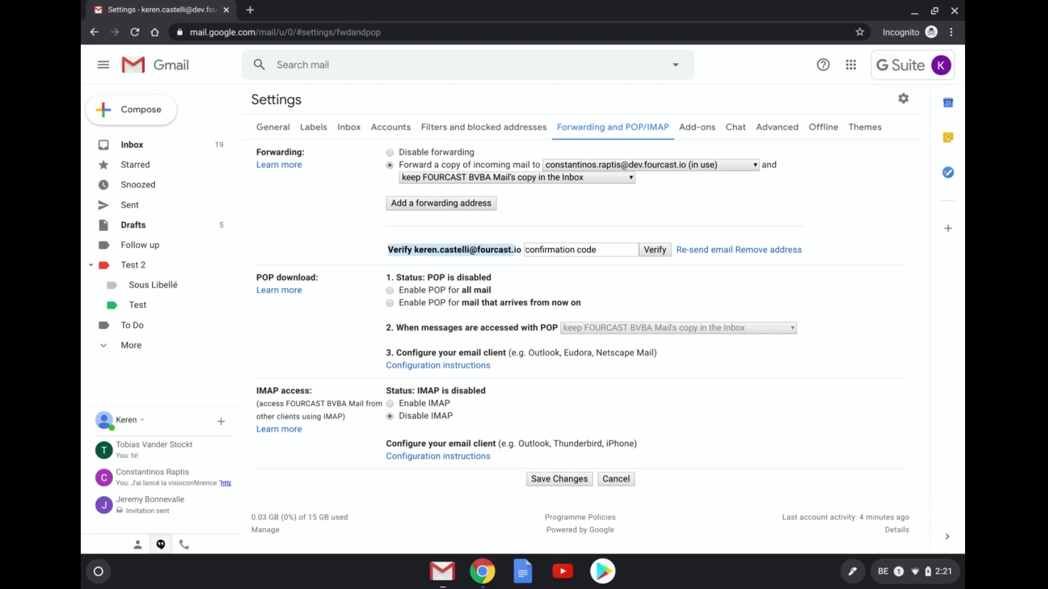
left_click(551, 249)
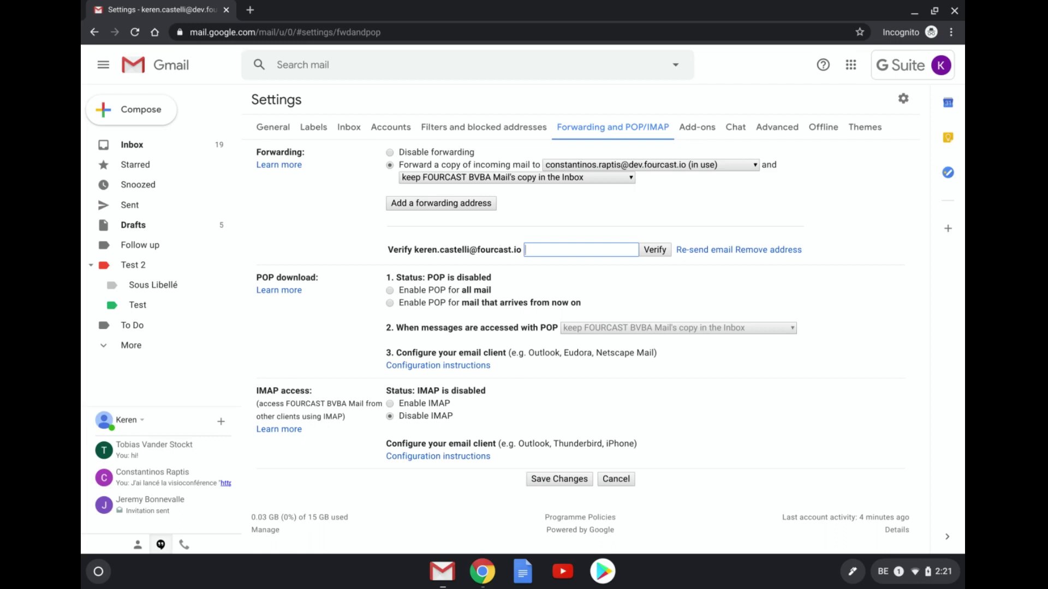
left_click(655, 250)
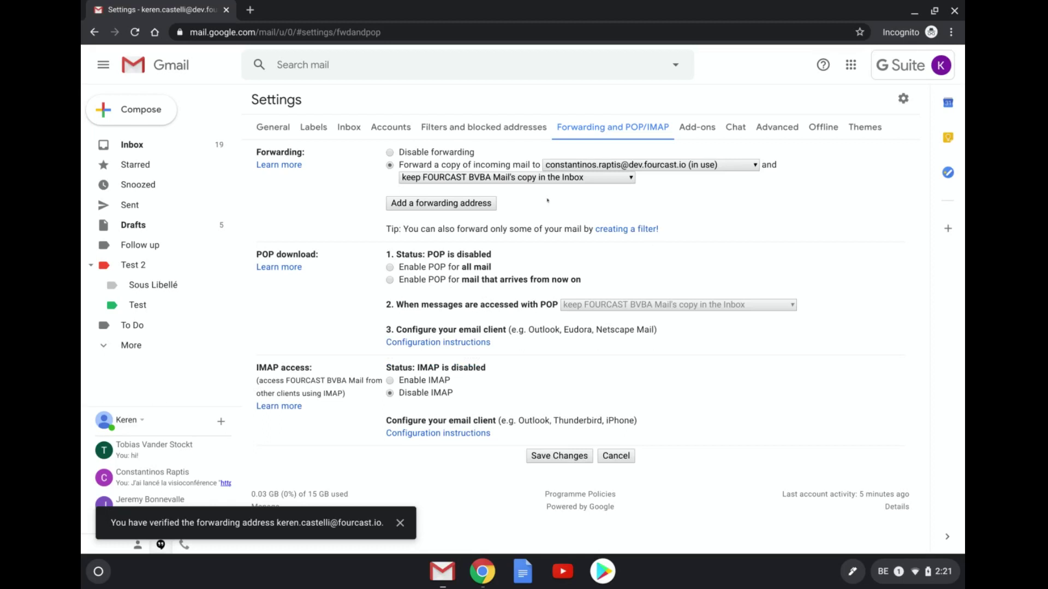
left_click(663, 165)
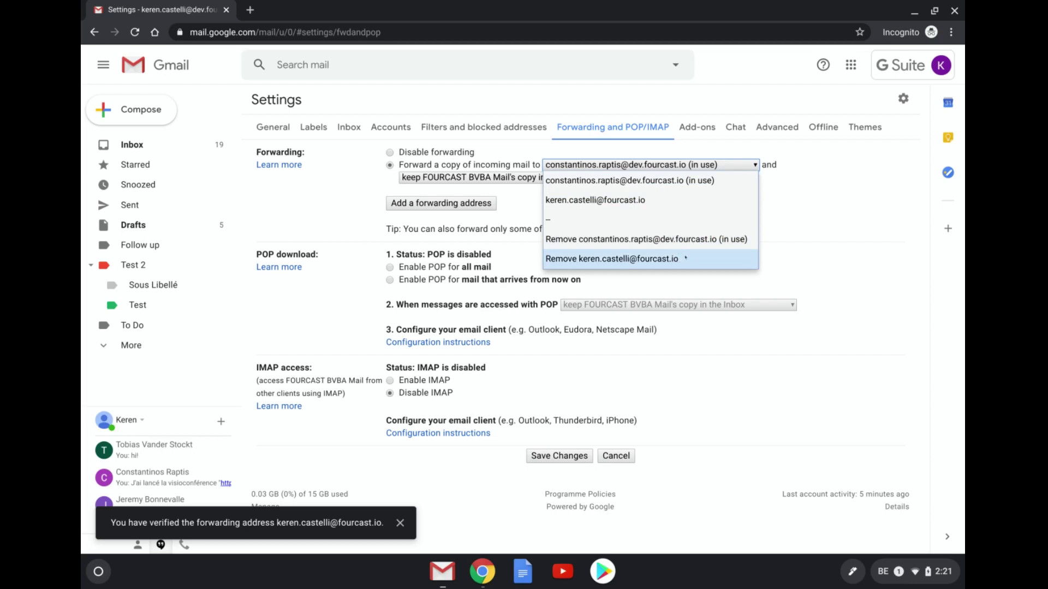
Close the address list and save the forwarding settings.
left_click(810, 198)
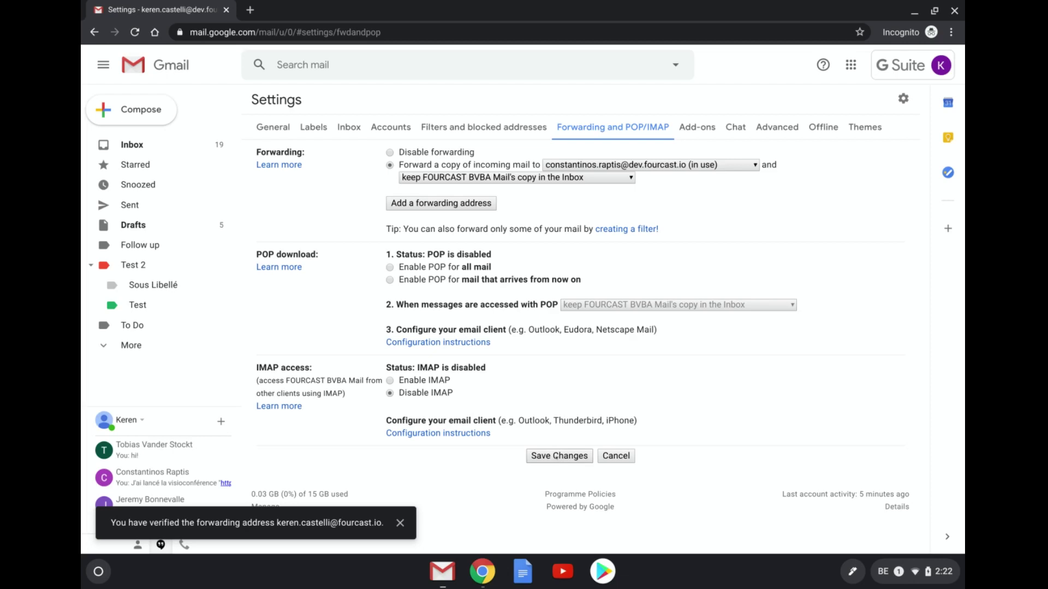
left_click(560, 456)
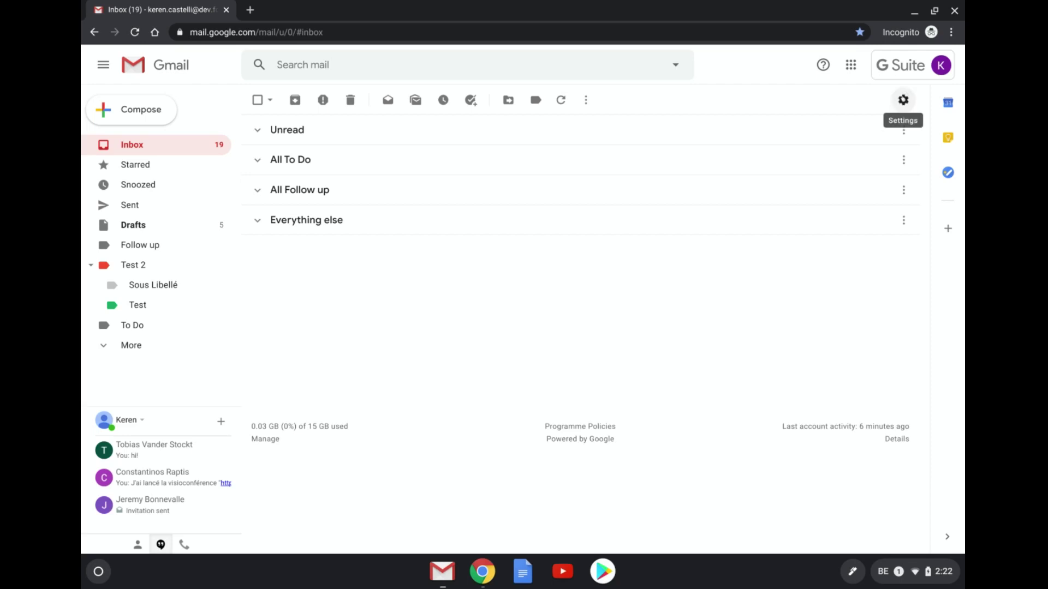
Return to Gmail Settings on the Forwarding and POP/IMAP tab.
left_click(903, 99)
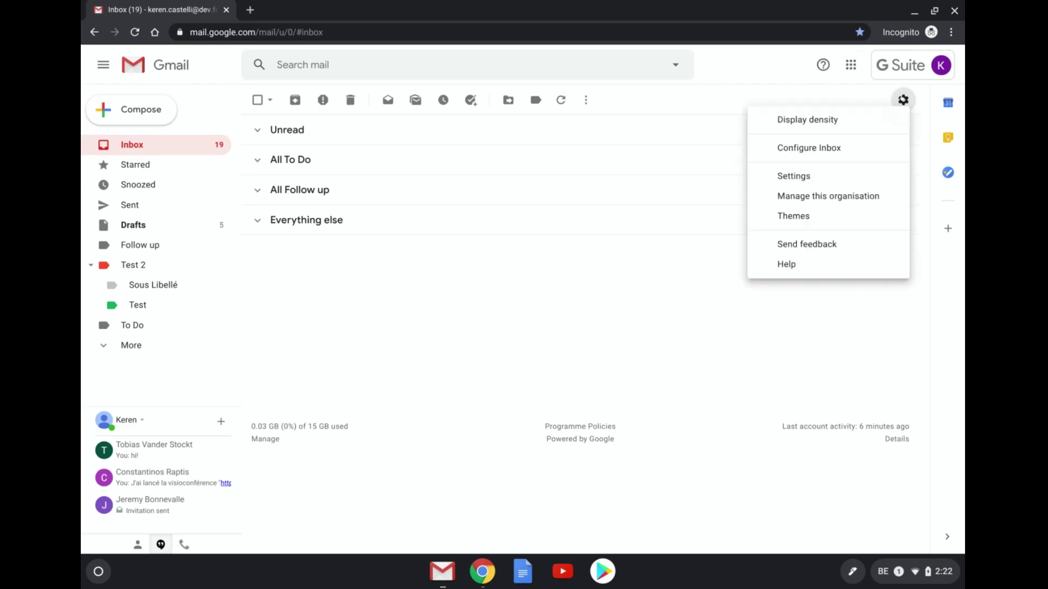
left_click(825, 174)
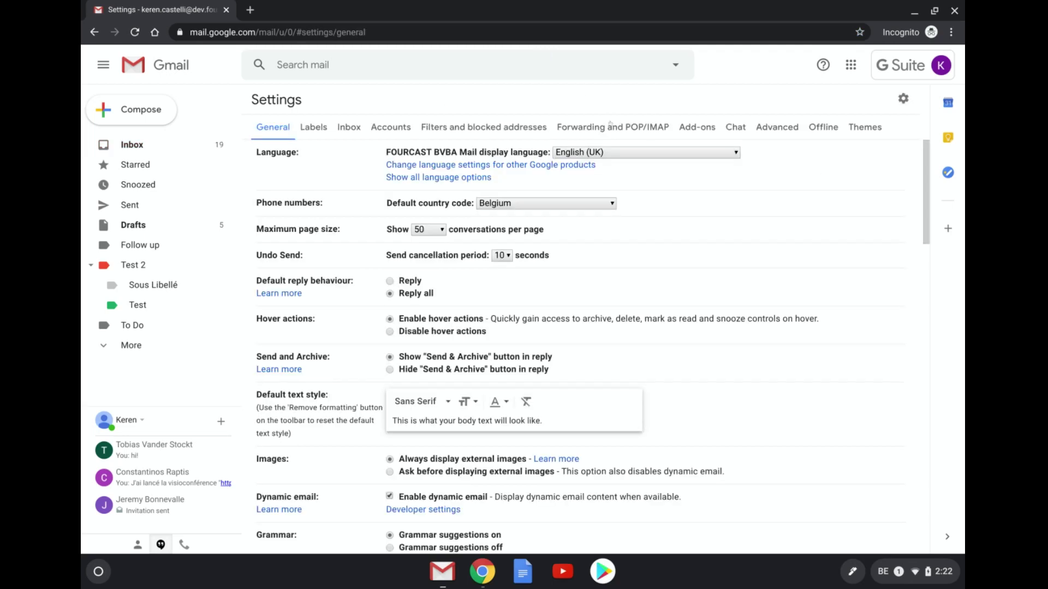
left_click(604, 127)
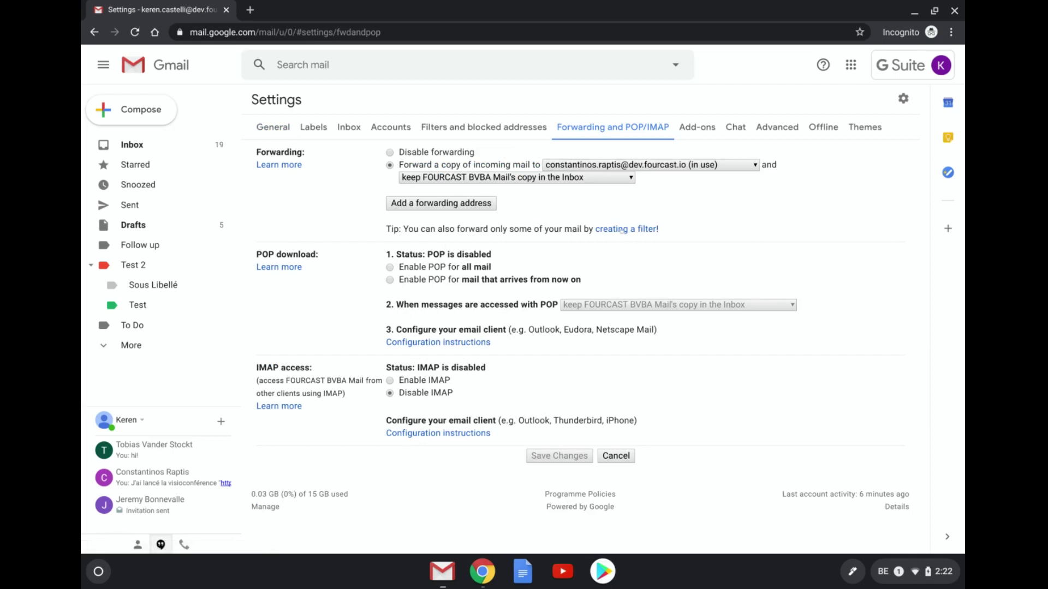
Start a filter with 'deliveredto:' plus the account's own address in Includes the words.
left_click(621, 230)
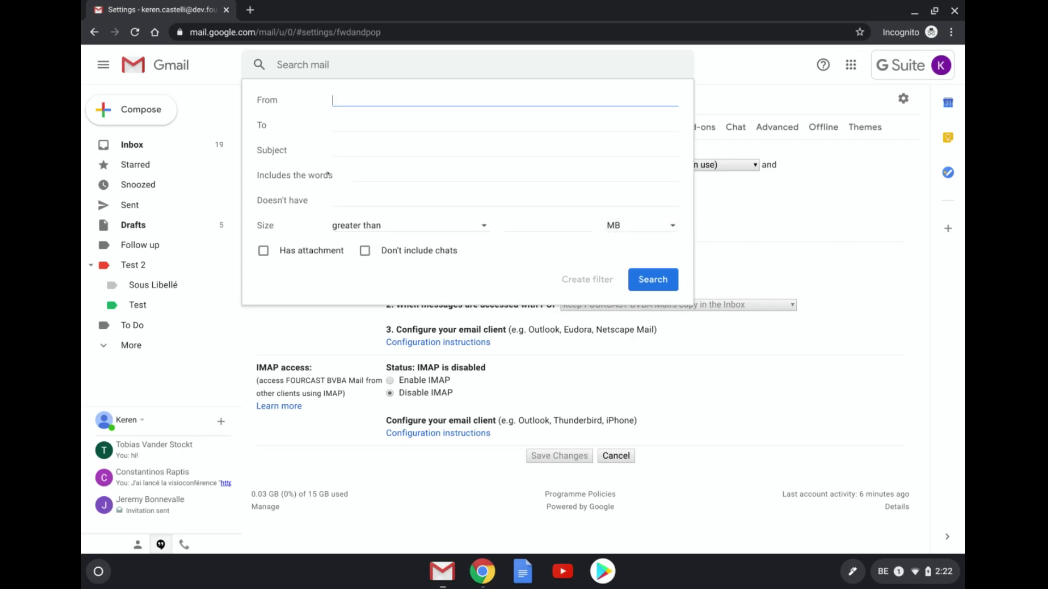
left_click(351, 173)
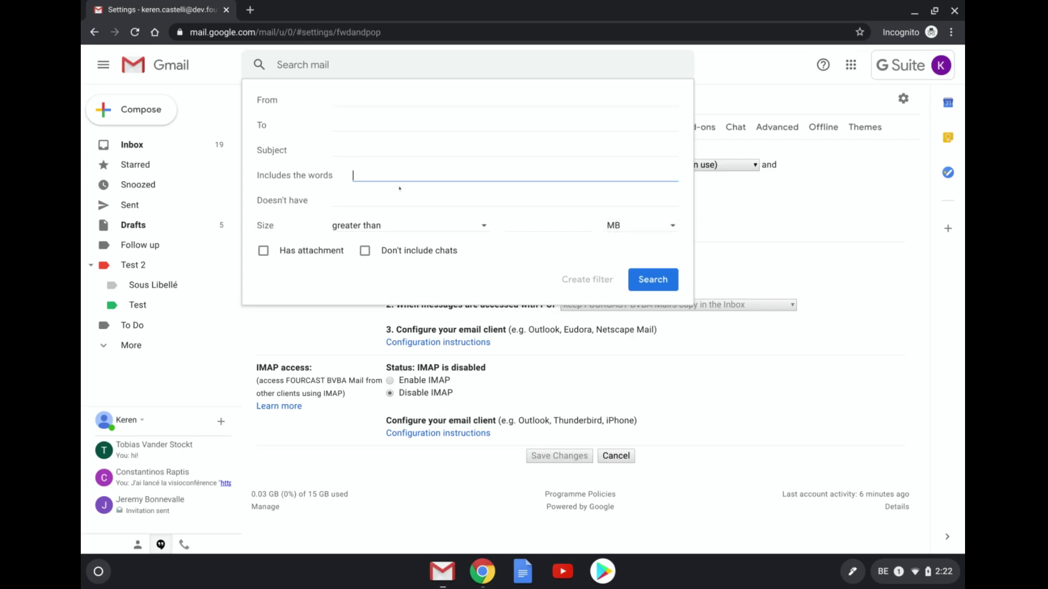
type("deliveredto:")
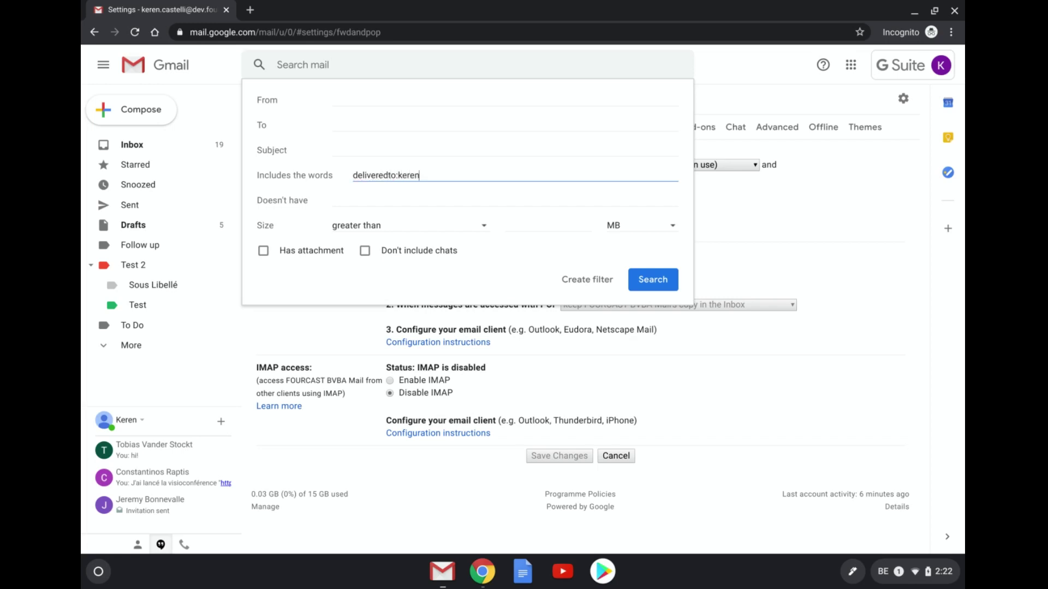
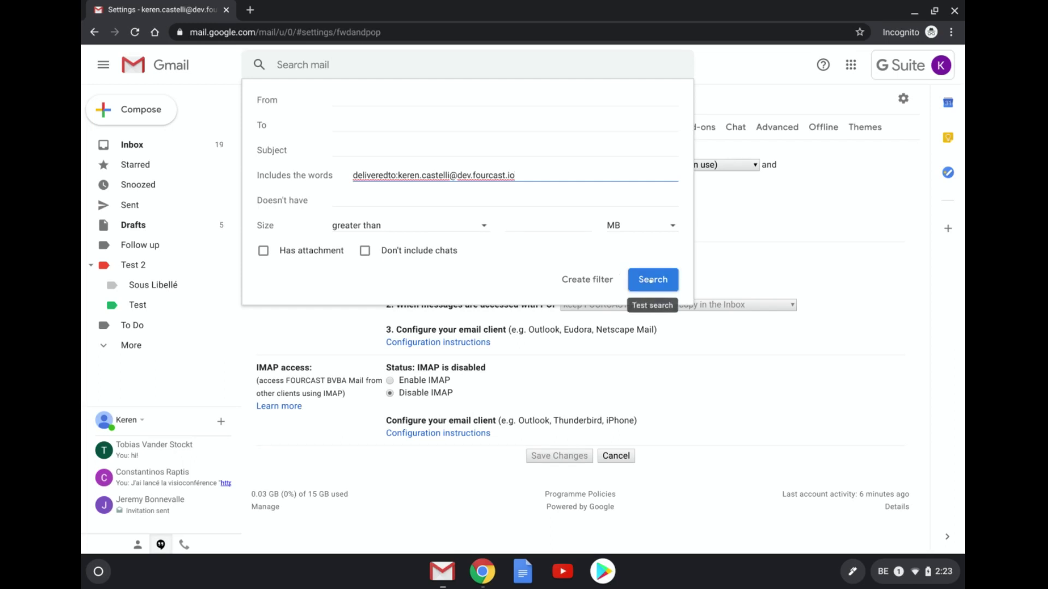
left_click(574, 282)
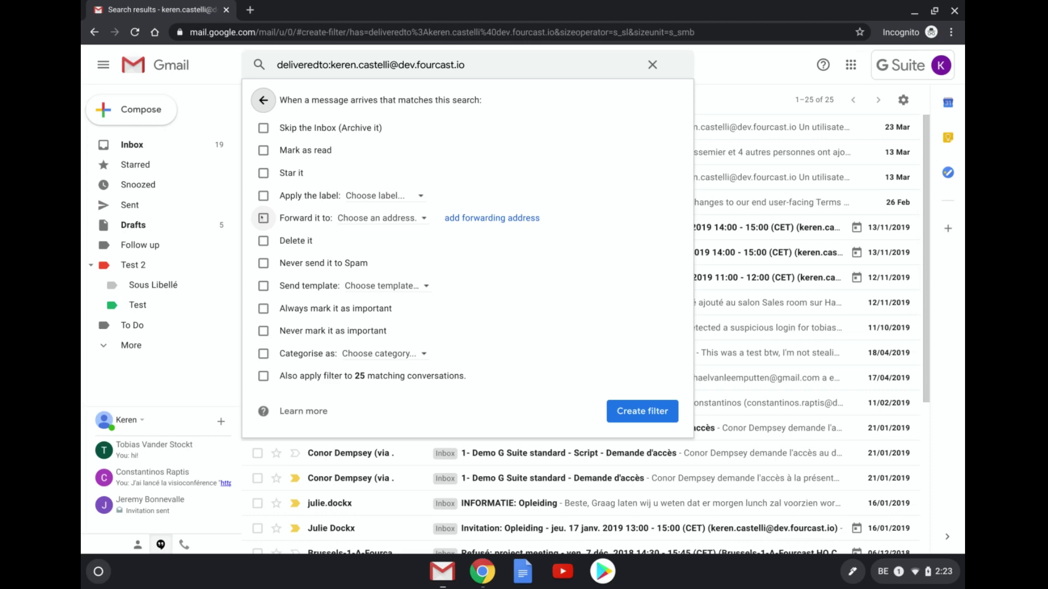
Make the filter forward matching mail to the personal address and create it.
left_click(264, 218)
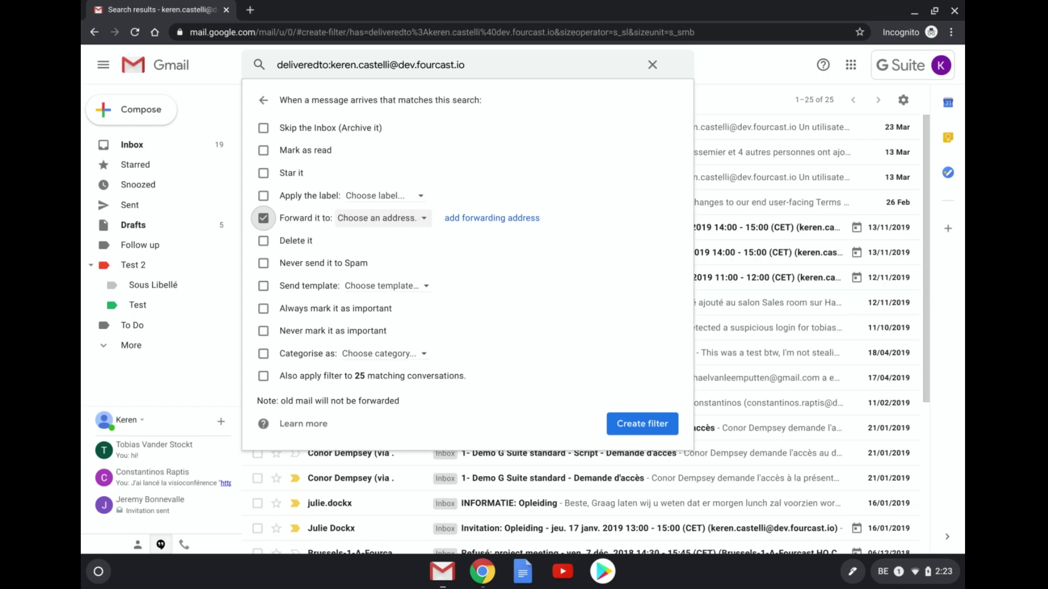
left_click(421, 218)
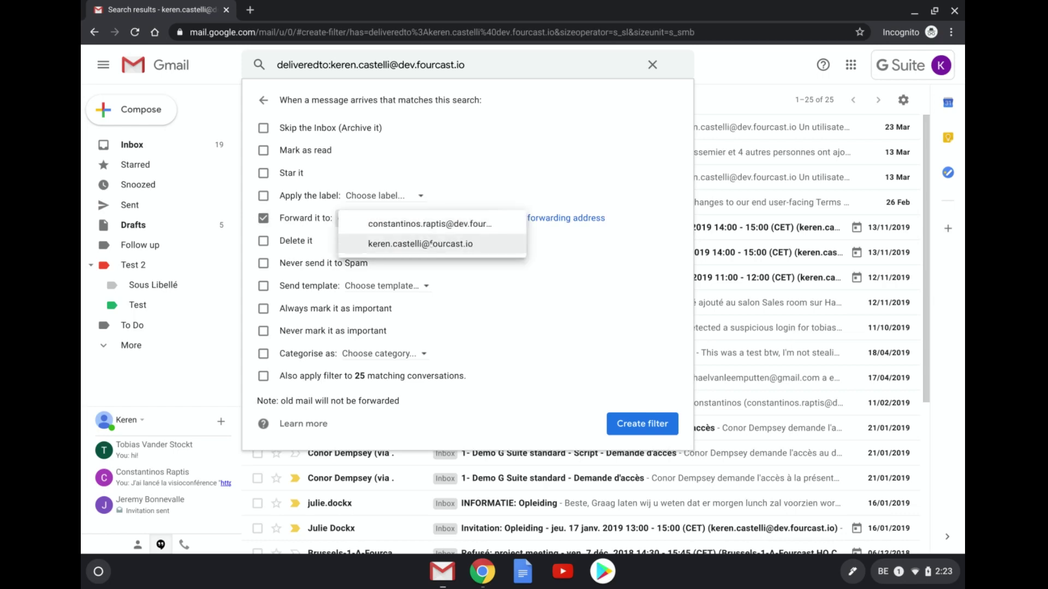
left_click(453, 245)
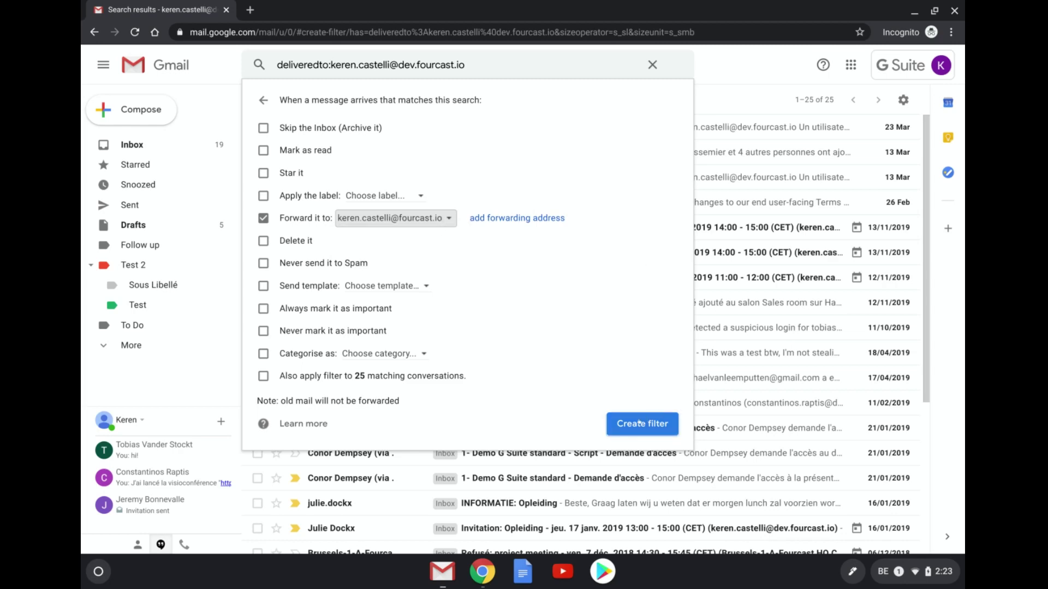
left_click(643, 424)
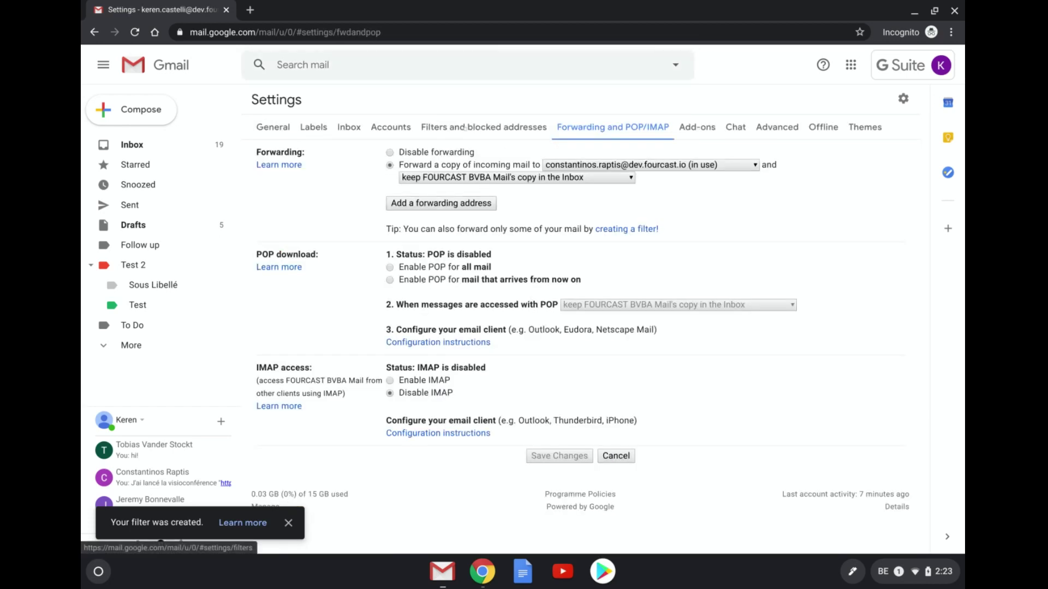
Check the new filter's forwarding address in the Filters and blocked addresses list.
left_click(436, 127)
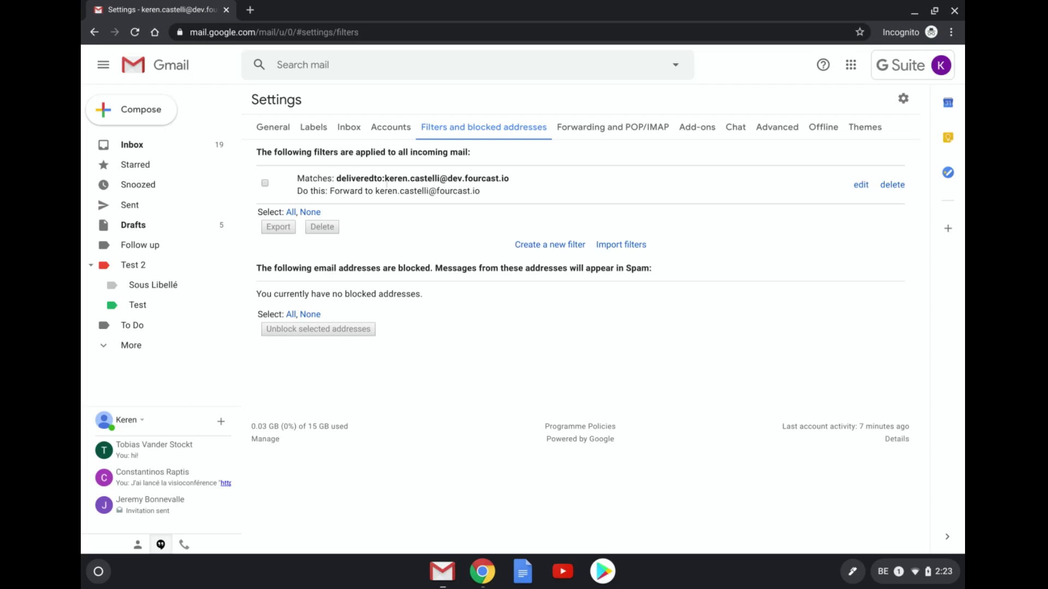
left_click_drag(373, 189, 499, 188)
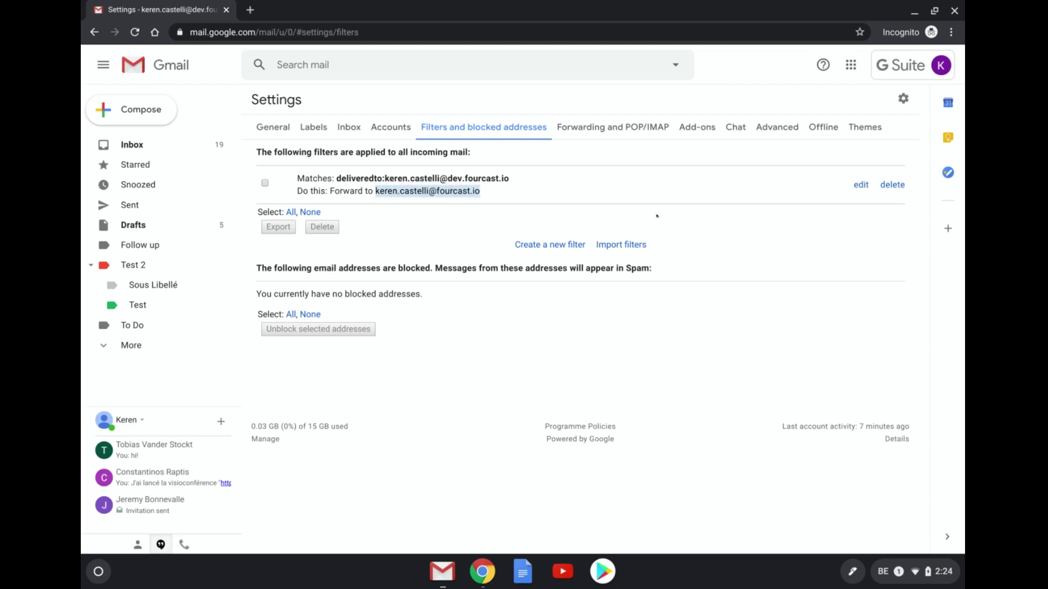
left_click(754, 246)
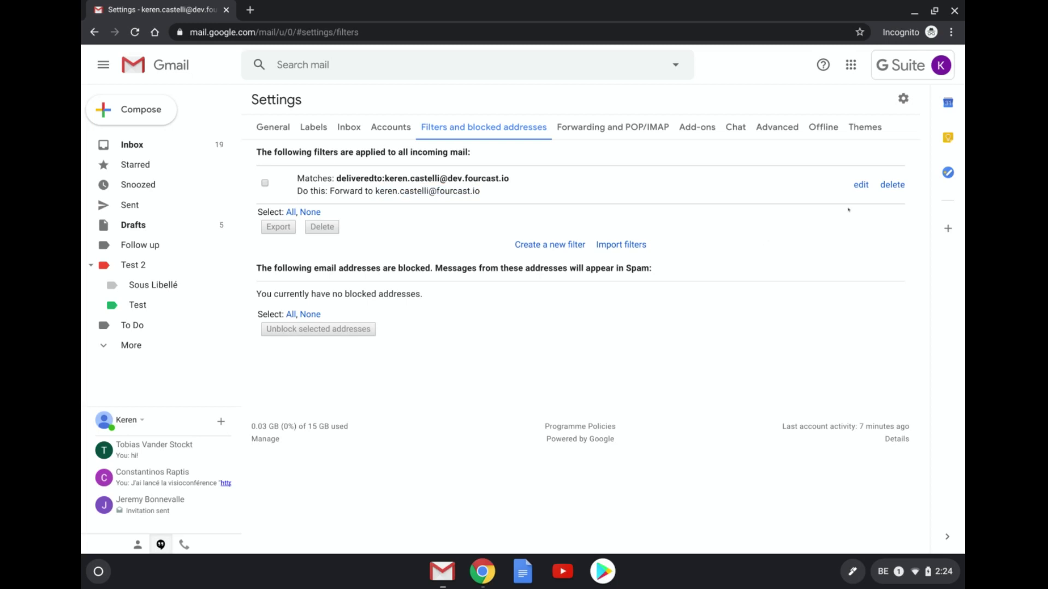